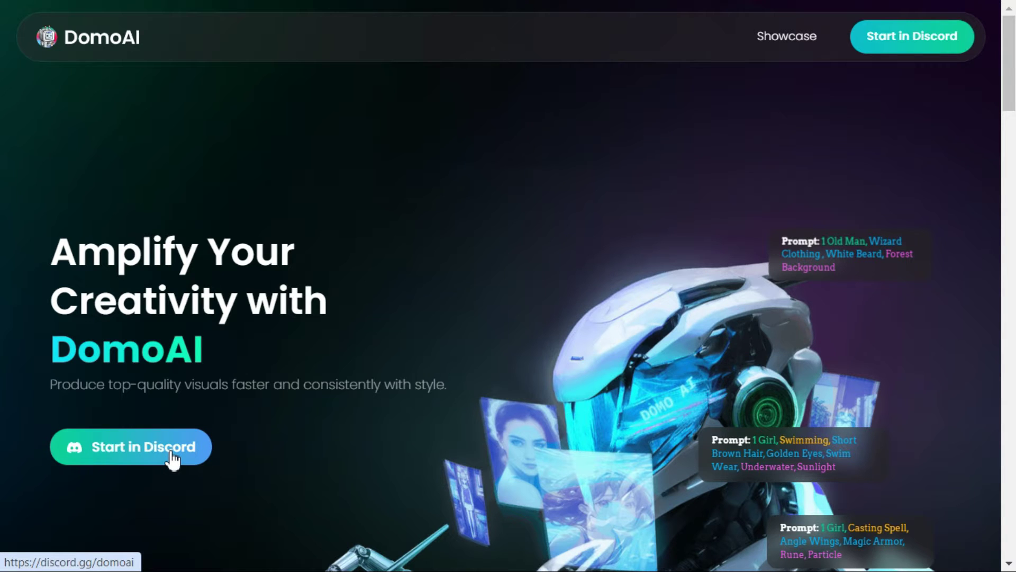
Follow the DomoAI homepage's 'Start in Discord' link to the server invite
click(171, 450)
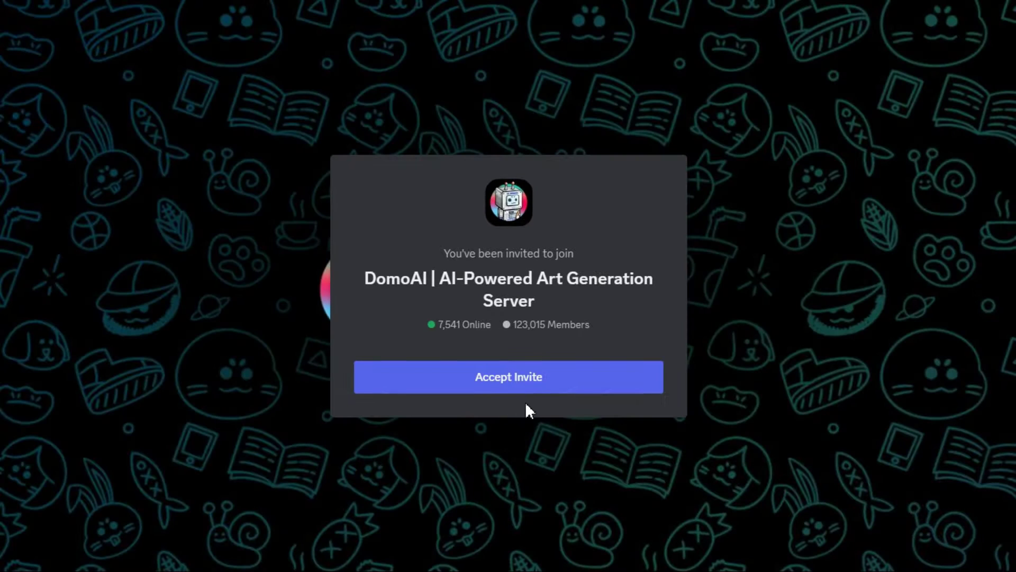
Accept the DomoAI server invite and scroll the channel list to the USE DOMO section
click(528, 382)
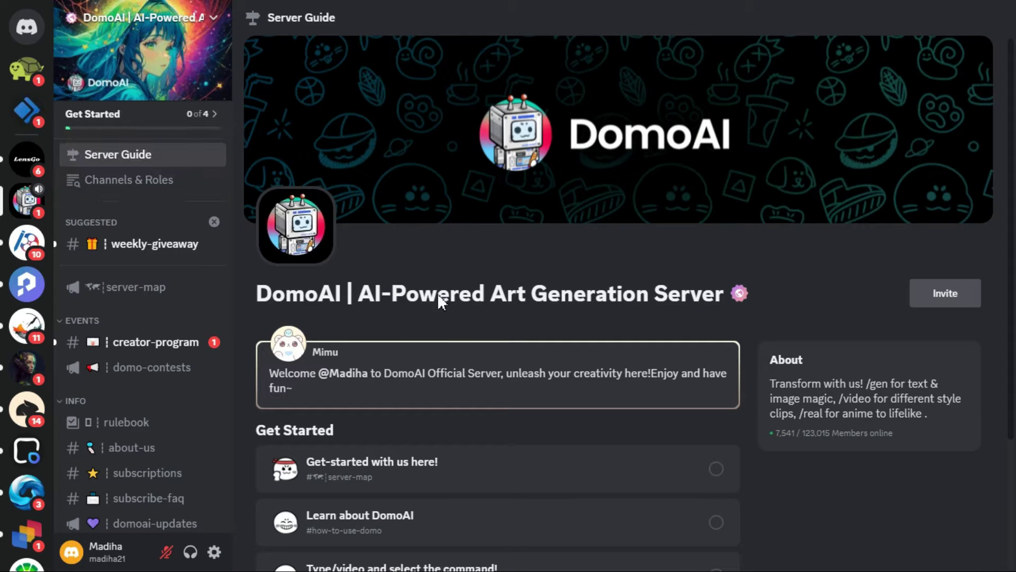
mouse_move(178, 299)
scroll(178, 305, down, 5)
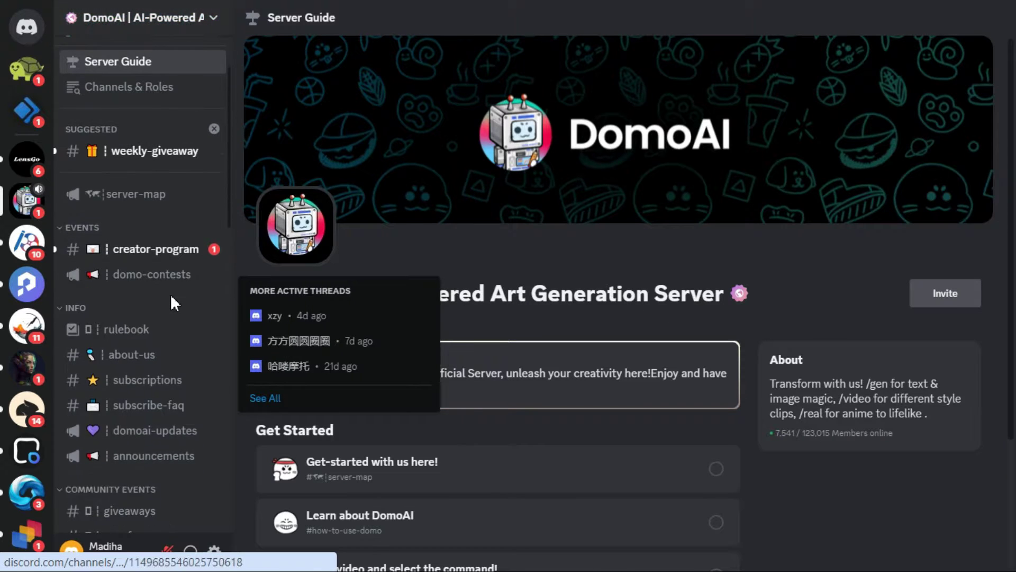
scroll(175, 306, down, 8)
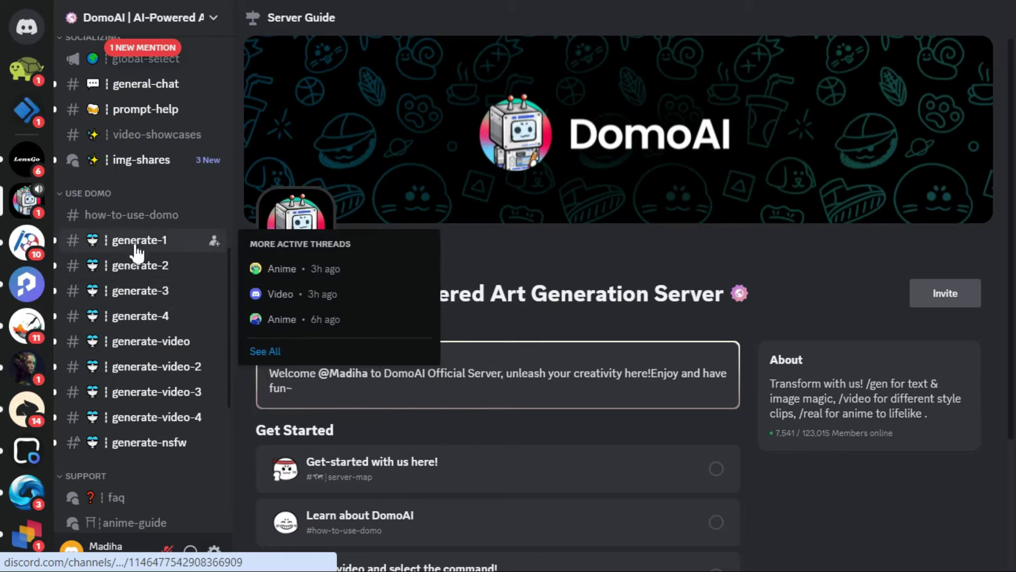
Open the generate-video-2 channel and scroll to its latest messages
mouse_move(150, 328)
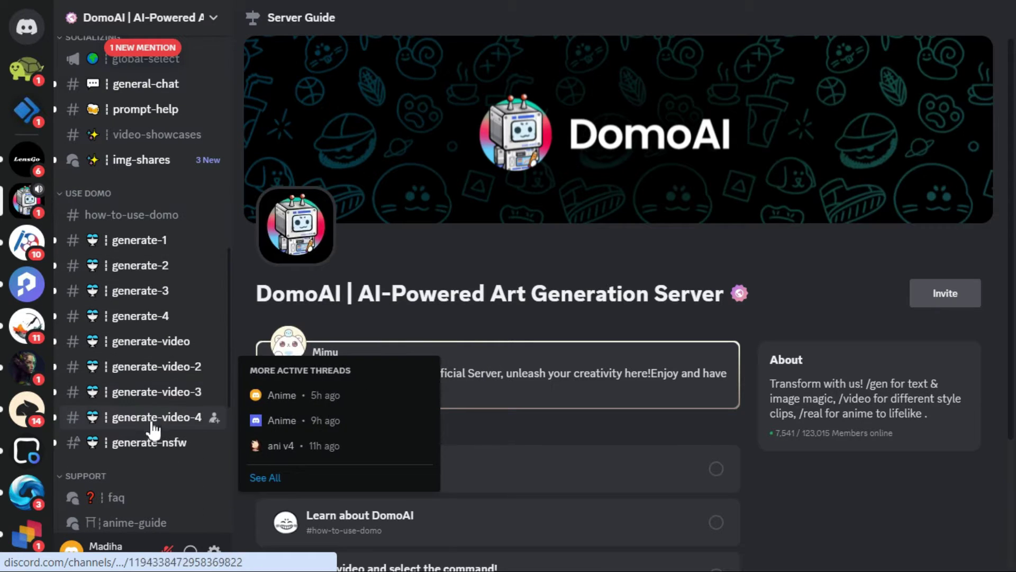
mouse_move(152, 450)
mouse_move(169, 376)
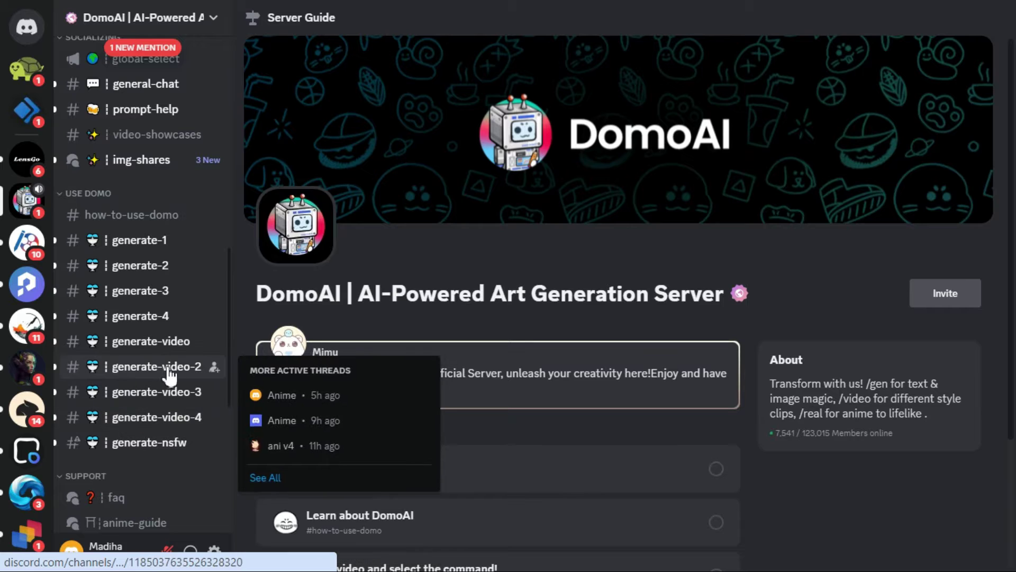
click(171, 377)
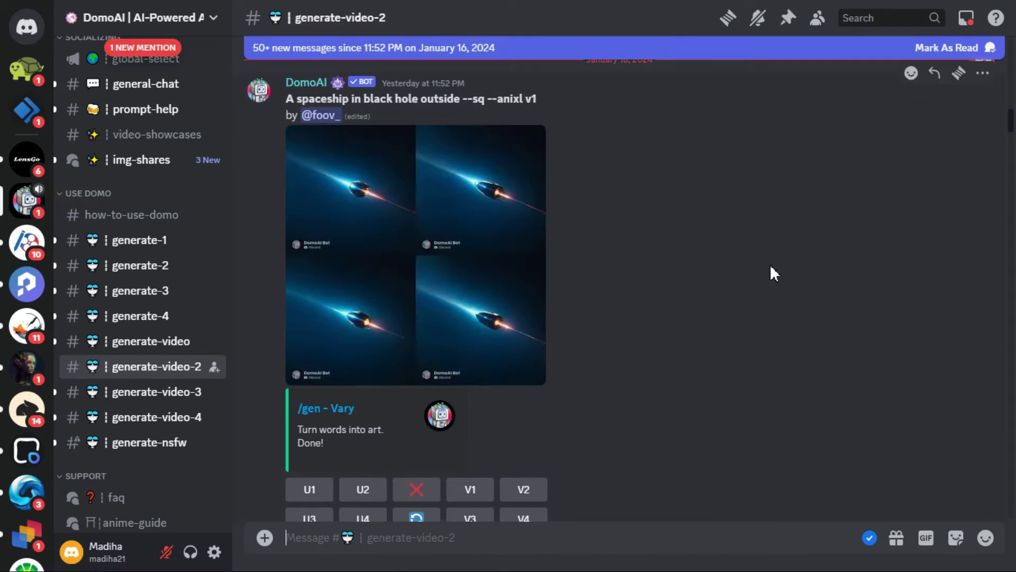
scroll(771, 266, down, 15)
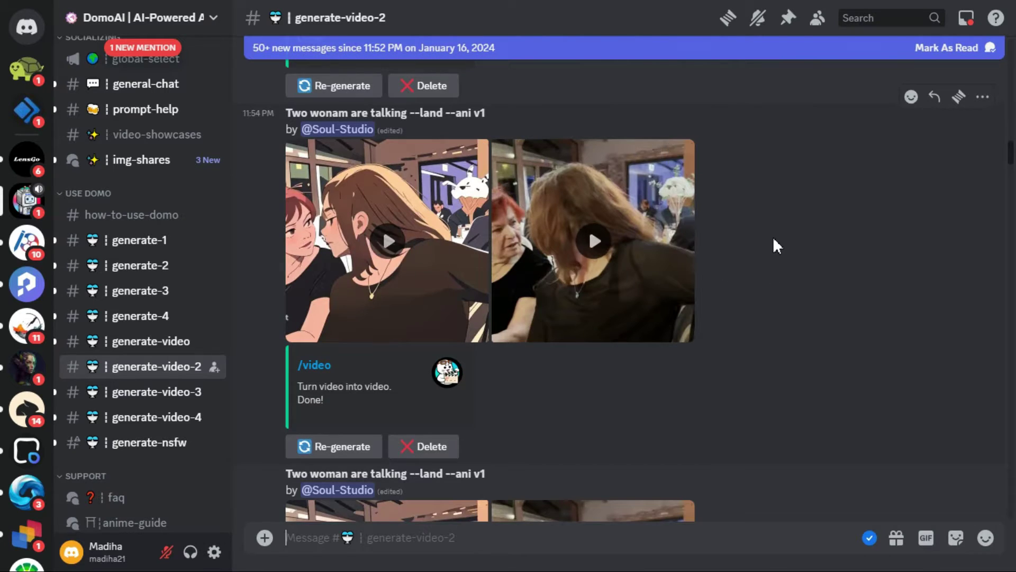
scroll(773, 241, down, 4)
scroll(773, 237, down, 15)
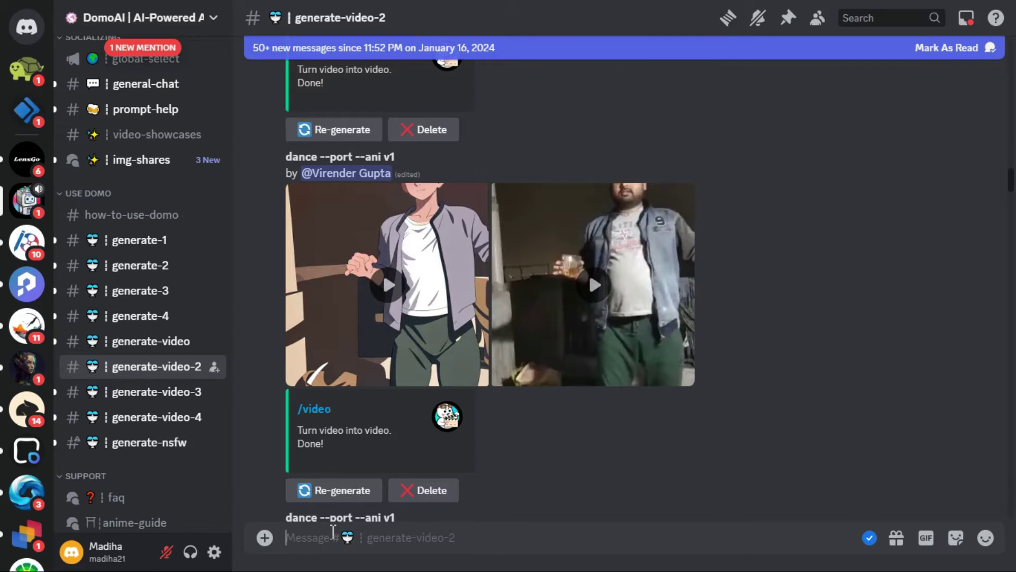
Send a /video request with 10.mp4 attached and the prompt 'Anime'
text(/video)
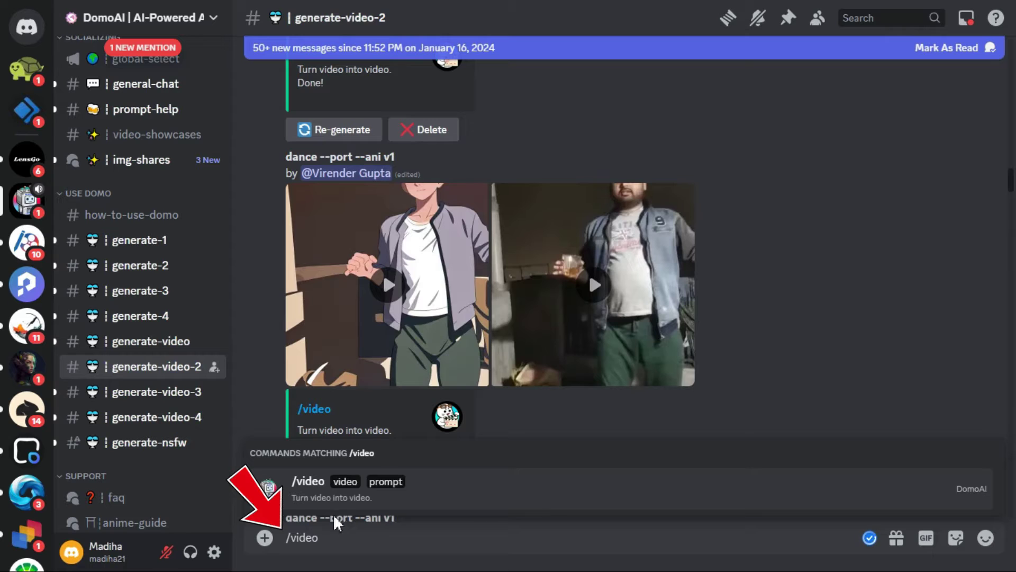
click(321, 492)
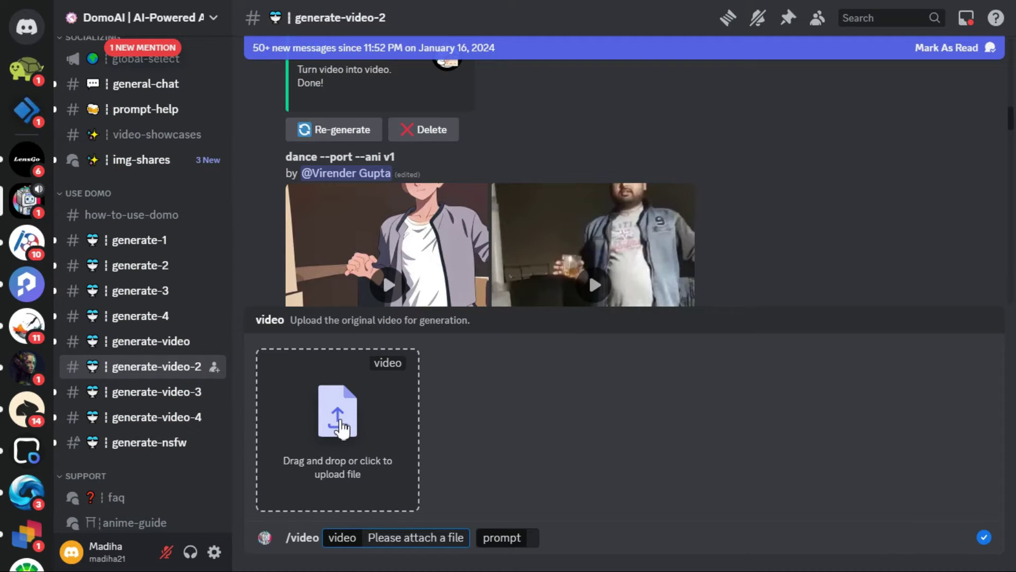
click(338, 418)
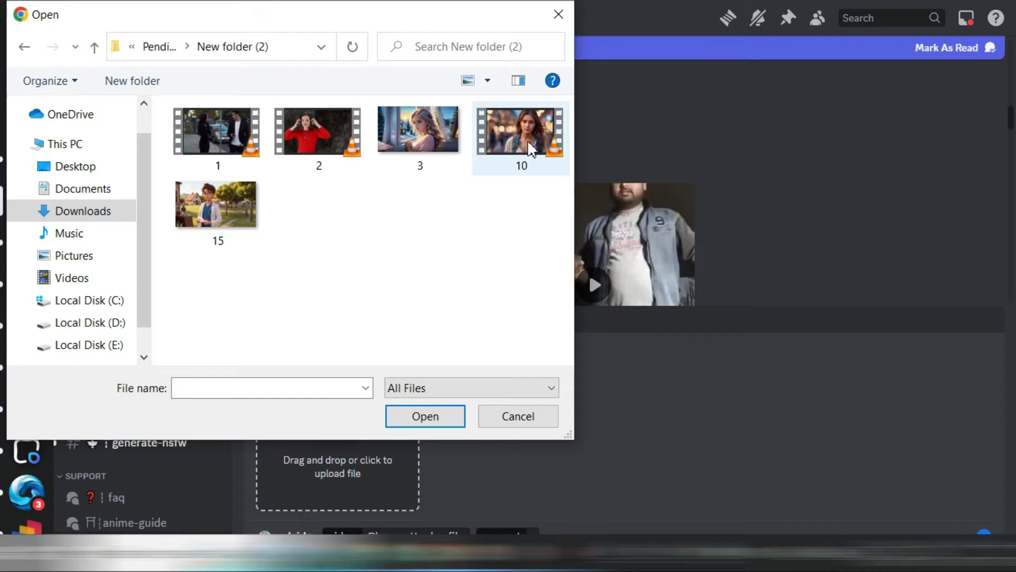
double_click(532, 149)
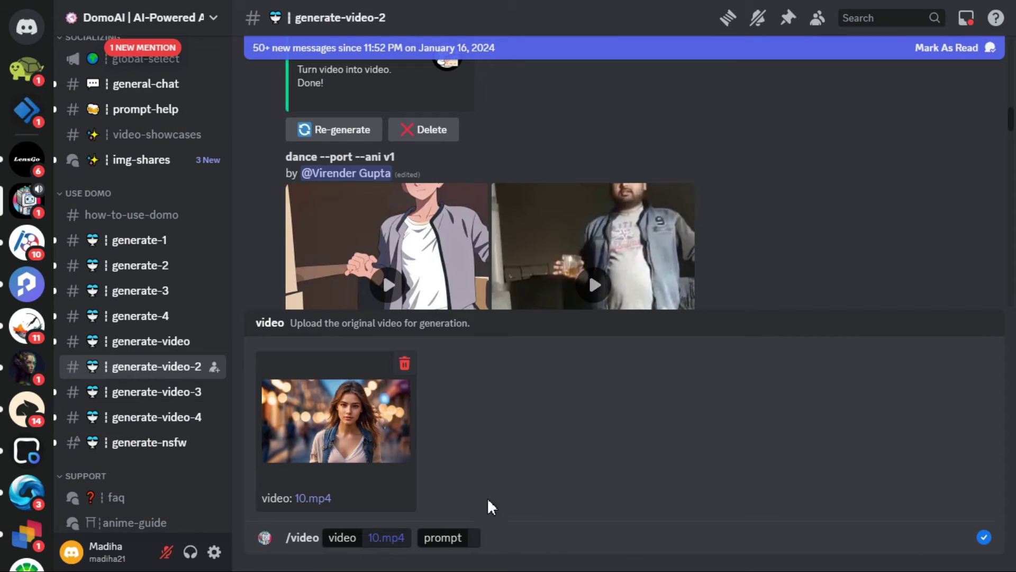
click(476, 538)
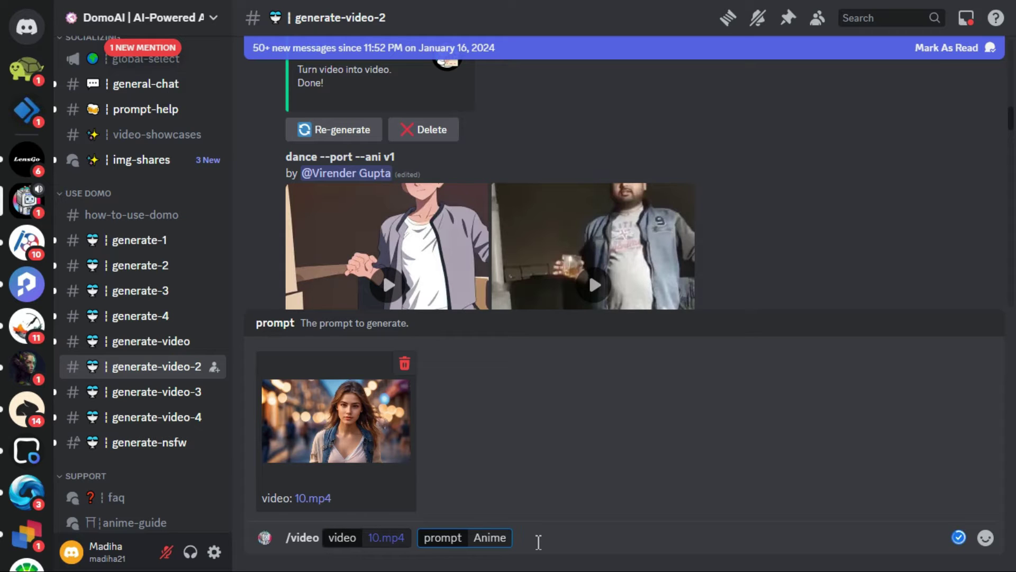
key(Return)
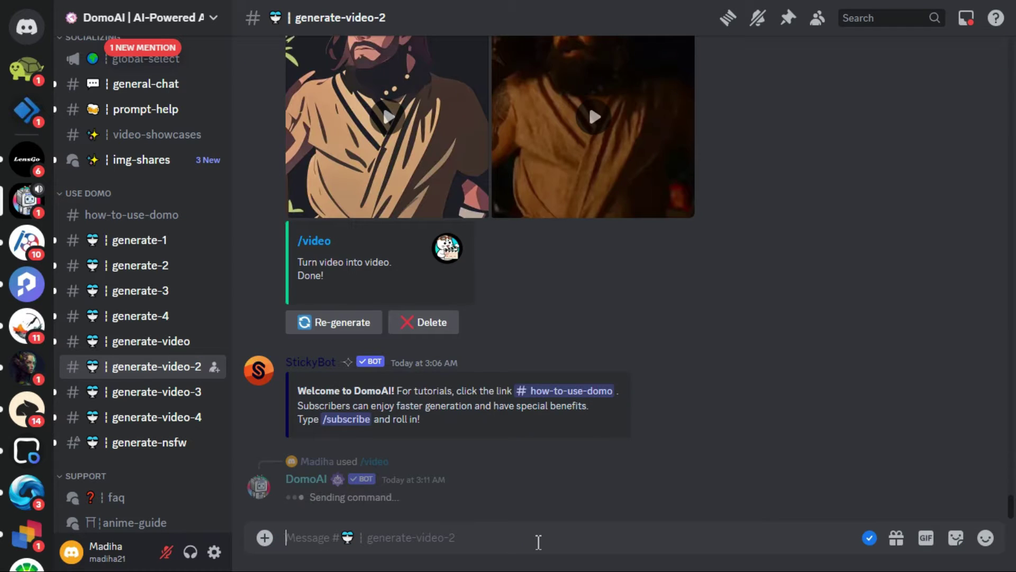
Accept the terms and generate a 5s Anime v1 video that refers to the source more
click(320, 473)
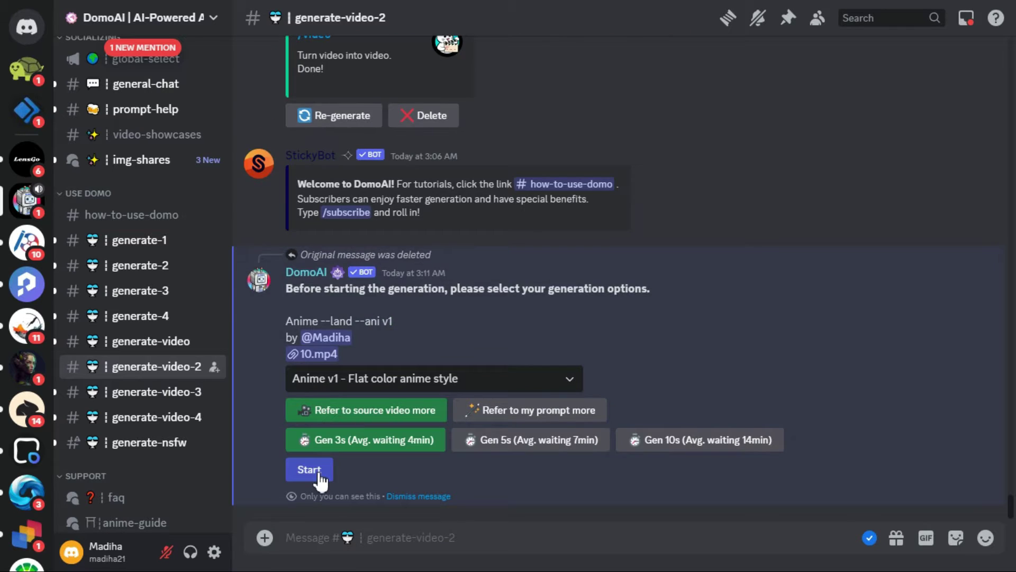
click(570, 386)
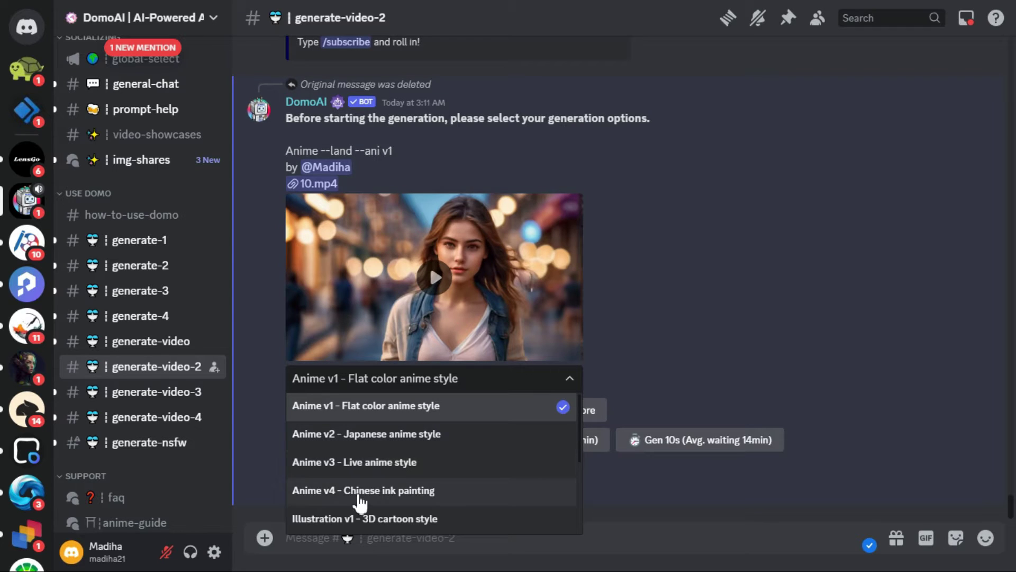
scroll(367, 489, down, 1)
scroll(367, 490, down, 4)
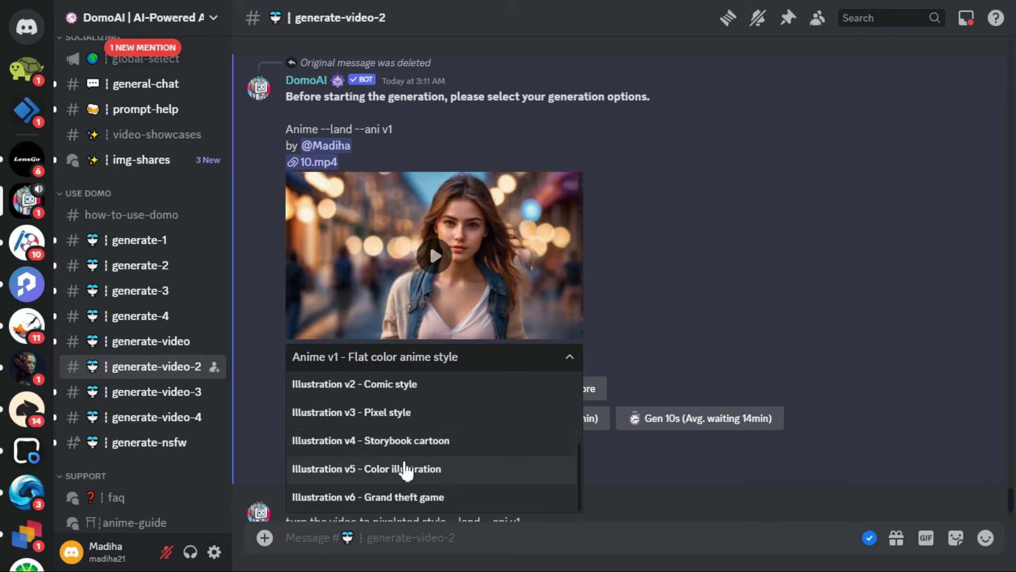
scroll(413, 465, up, 5)
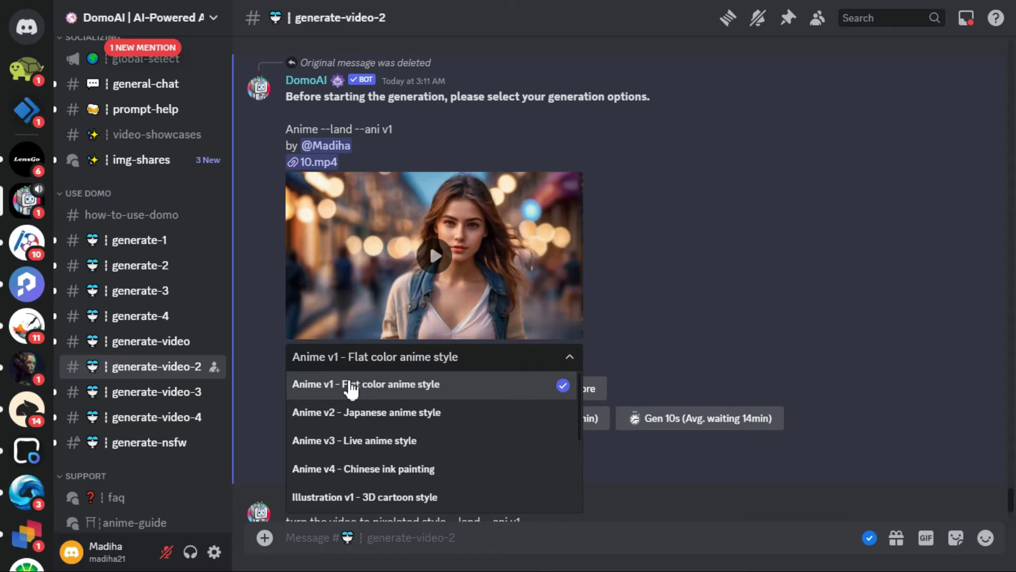
click(351, 386)
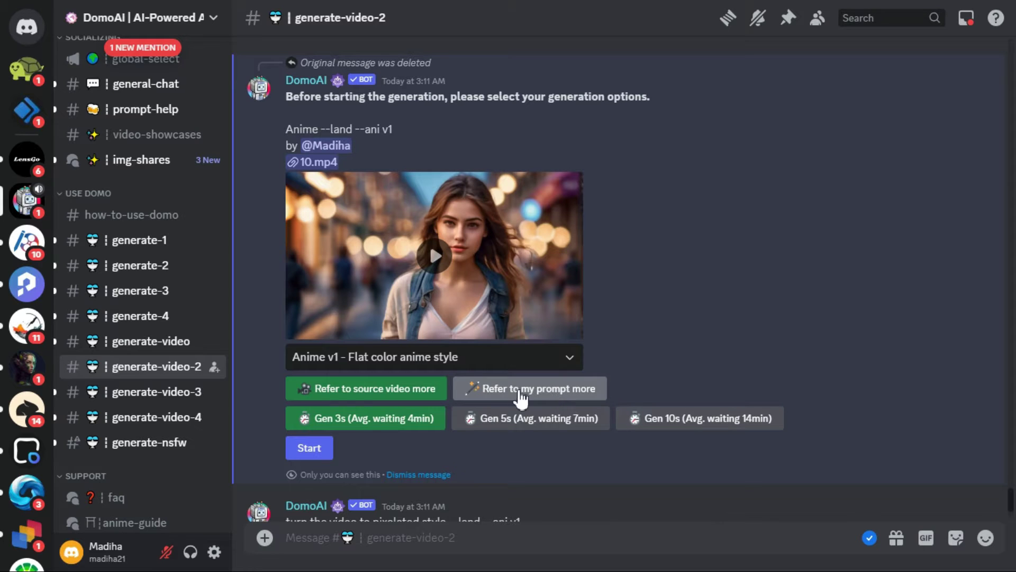
click(372, 391)
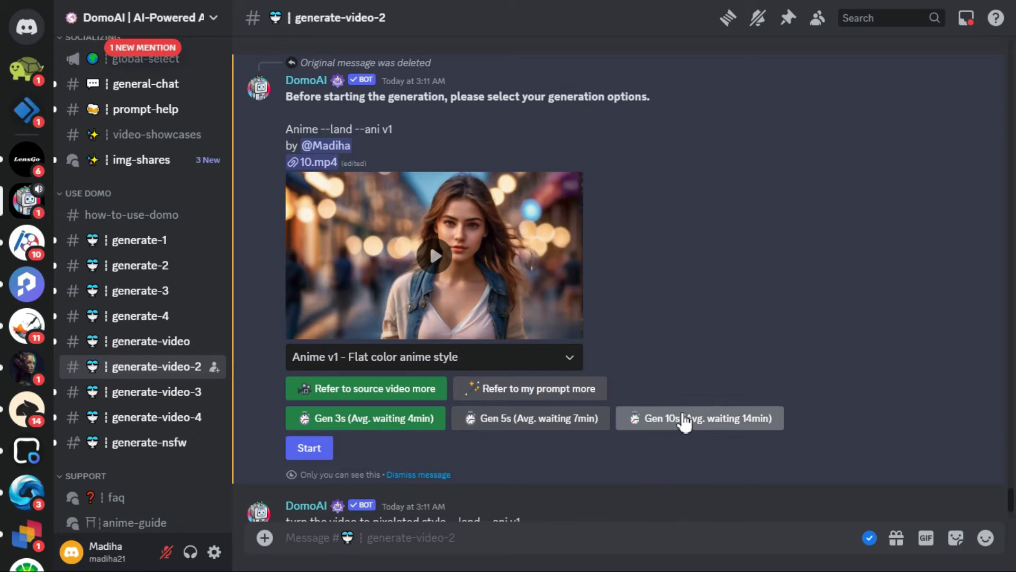
click(521, 421)
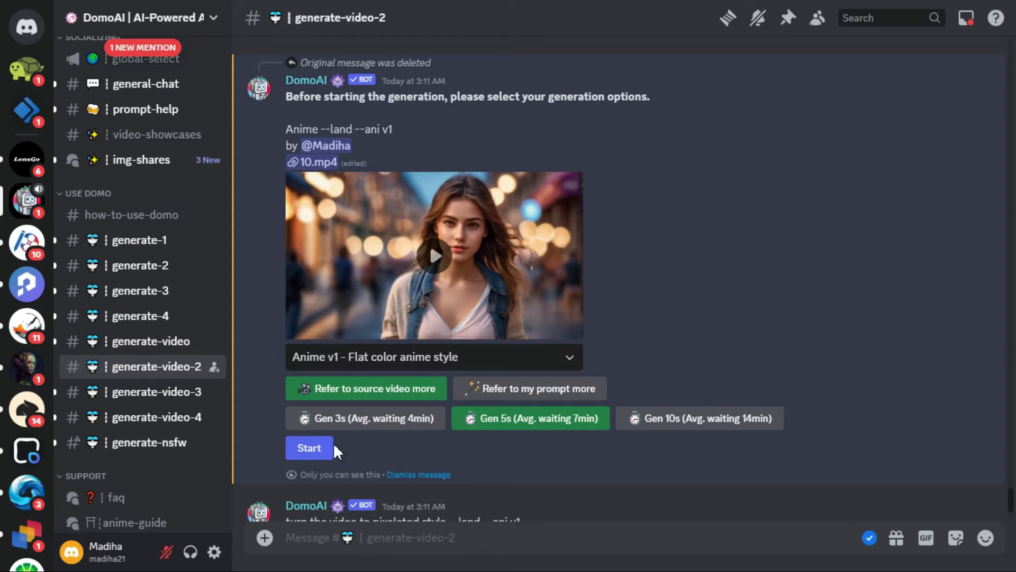
click(312, 449)
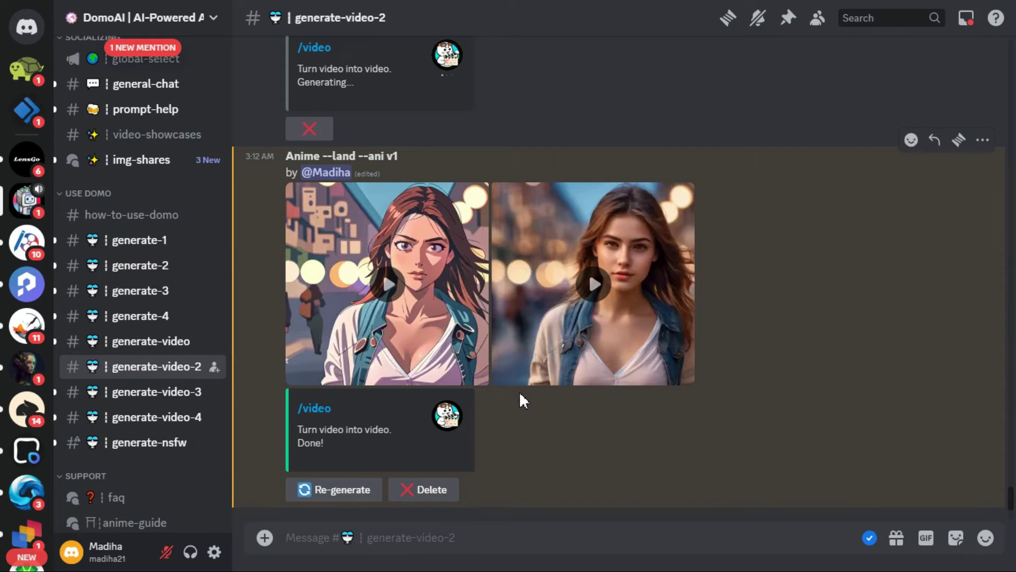
click(596, 282)
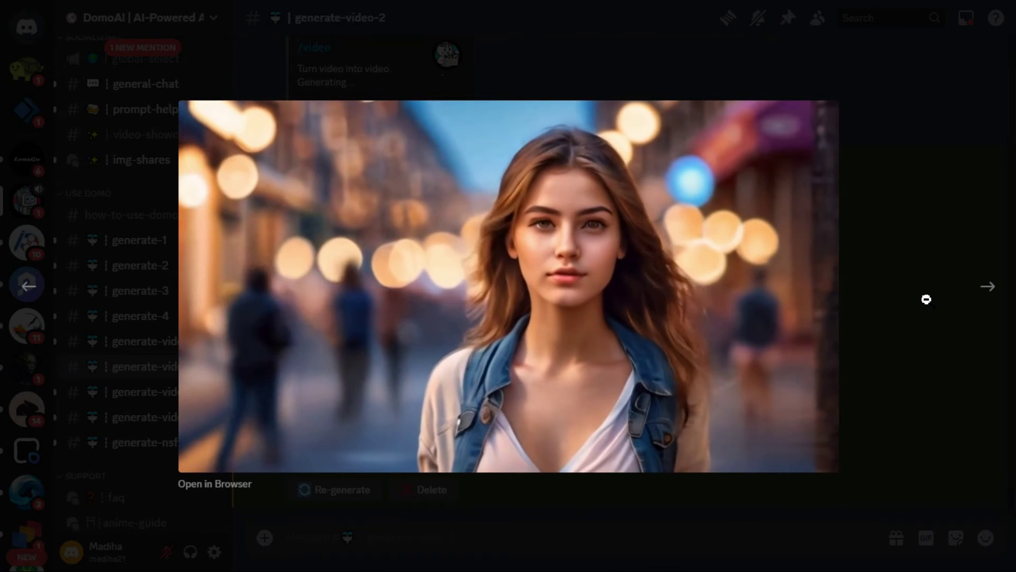
click(903, 241)
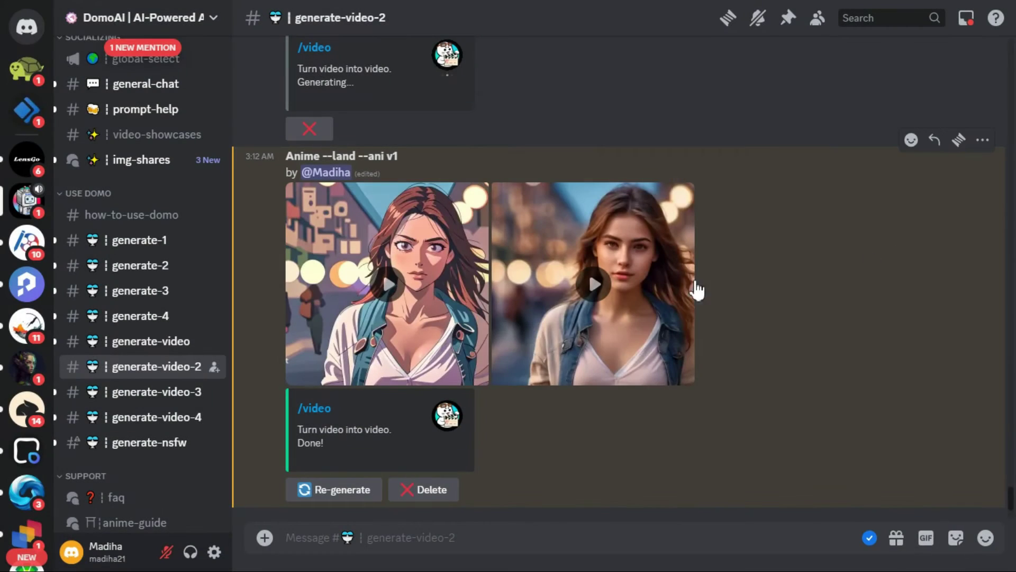
click(387, 286)
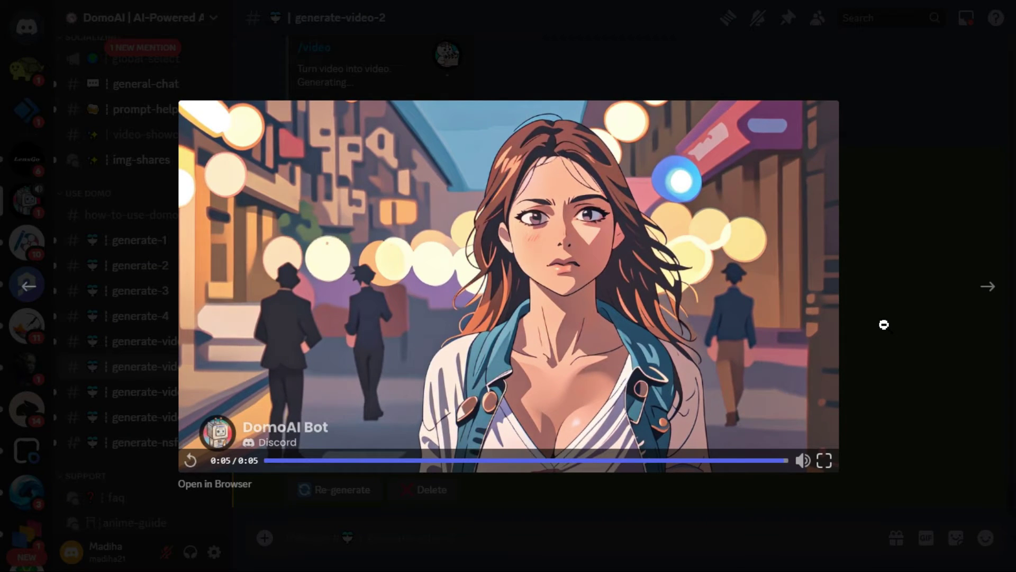
click(906, 313)
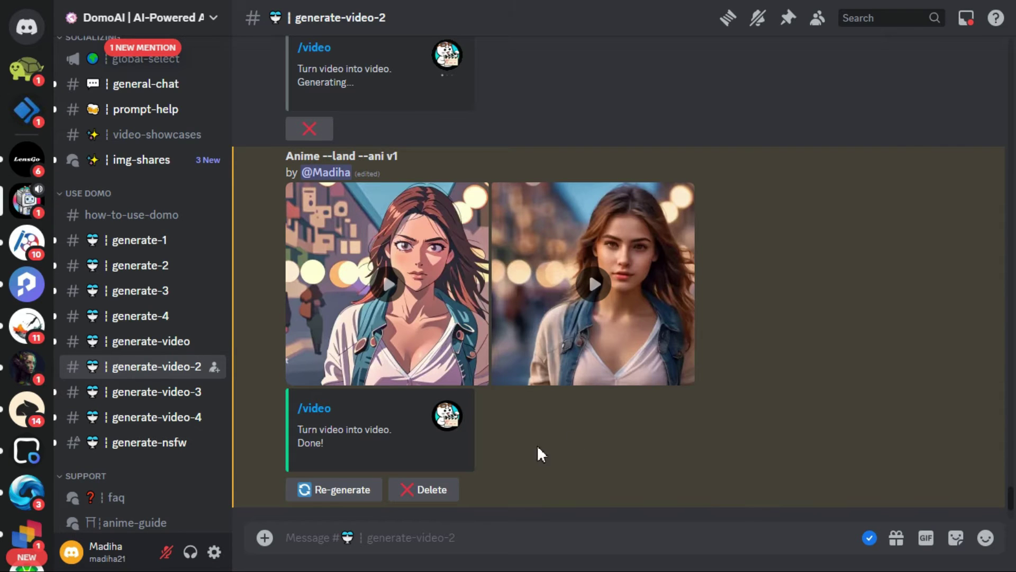
Send a /real request with the anime doctor image 15.png attached
text(/)
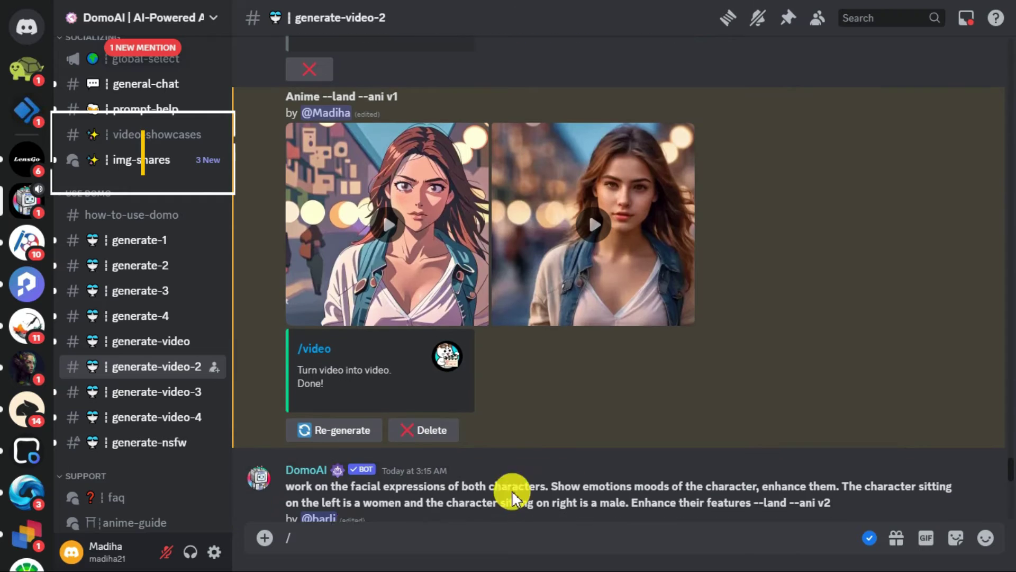
click(321, 540)
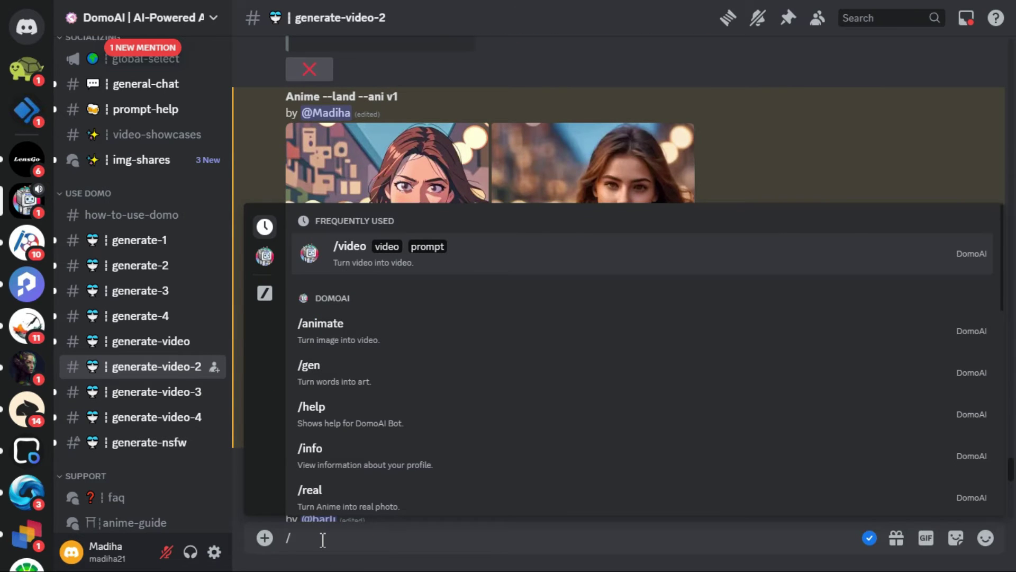
text(real)
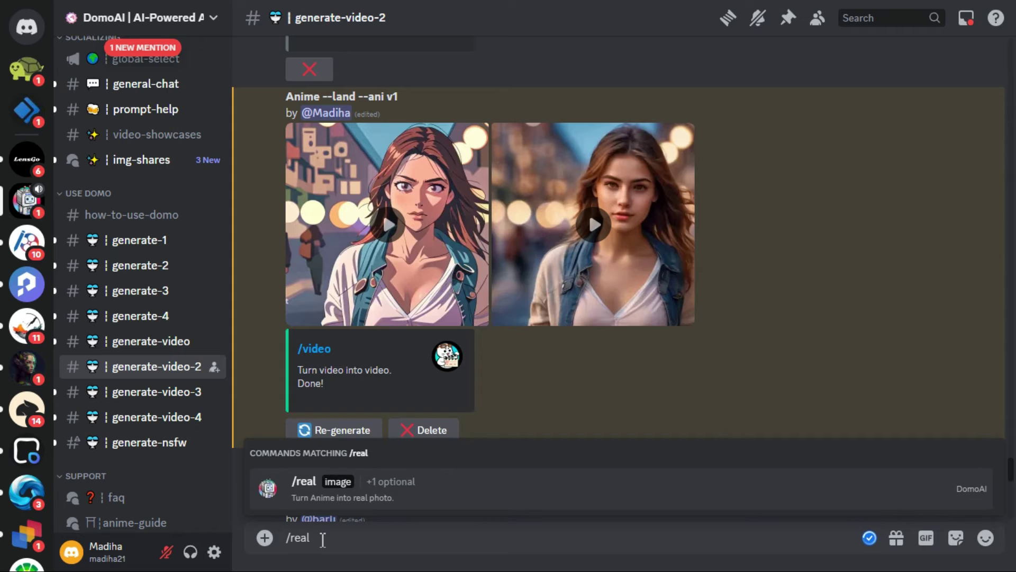
click(311, 488)
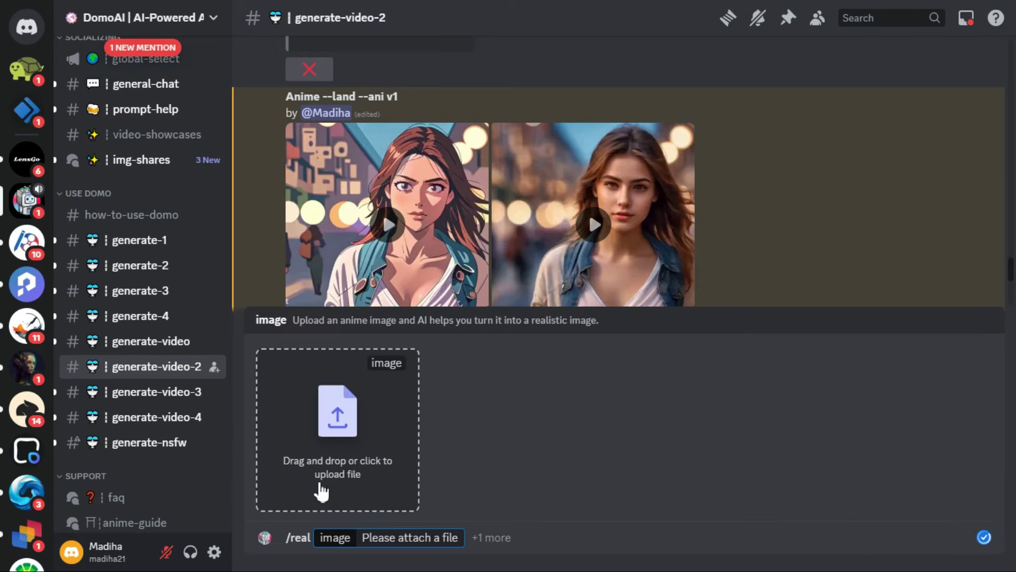
click(338, 423)
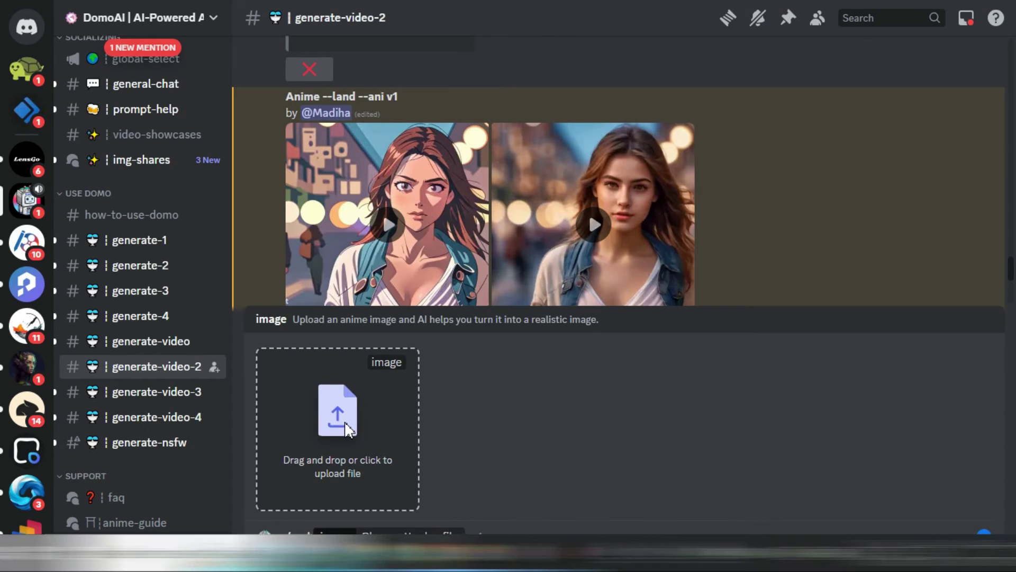
double_click(228, 281)
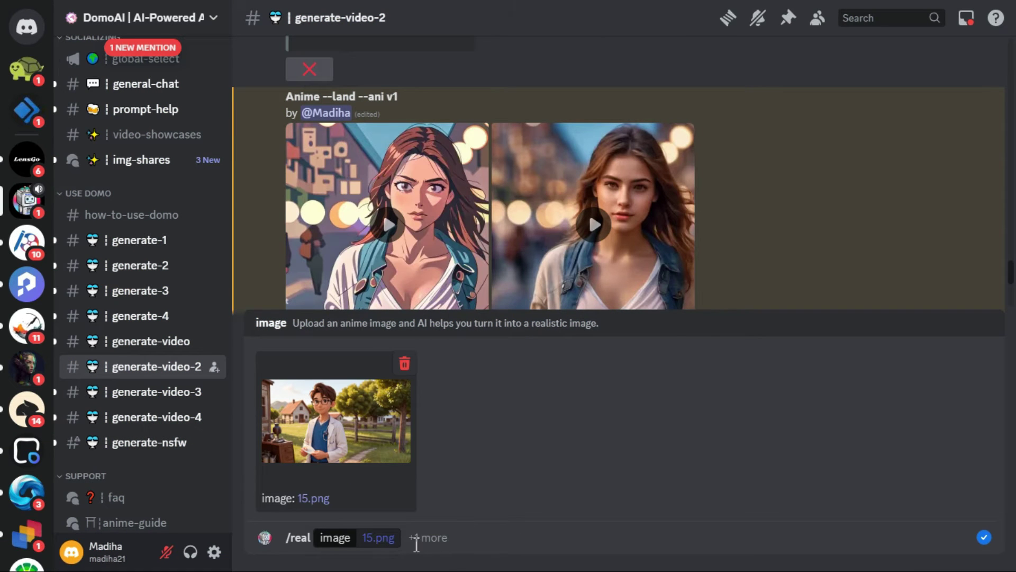
key(Return)
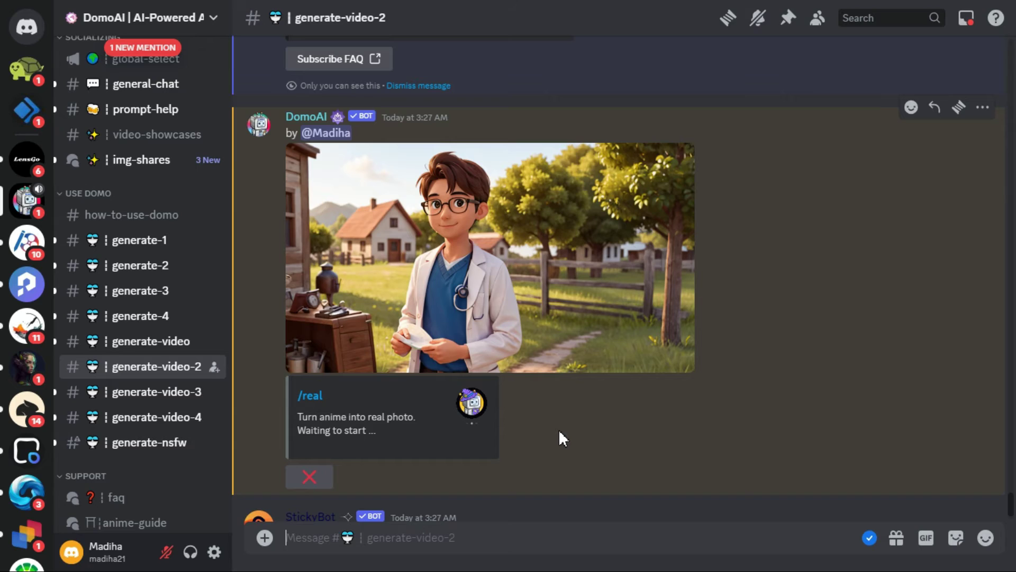
View the original and the realistic photo result enlarged, then close the viewer
click(572, 233)
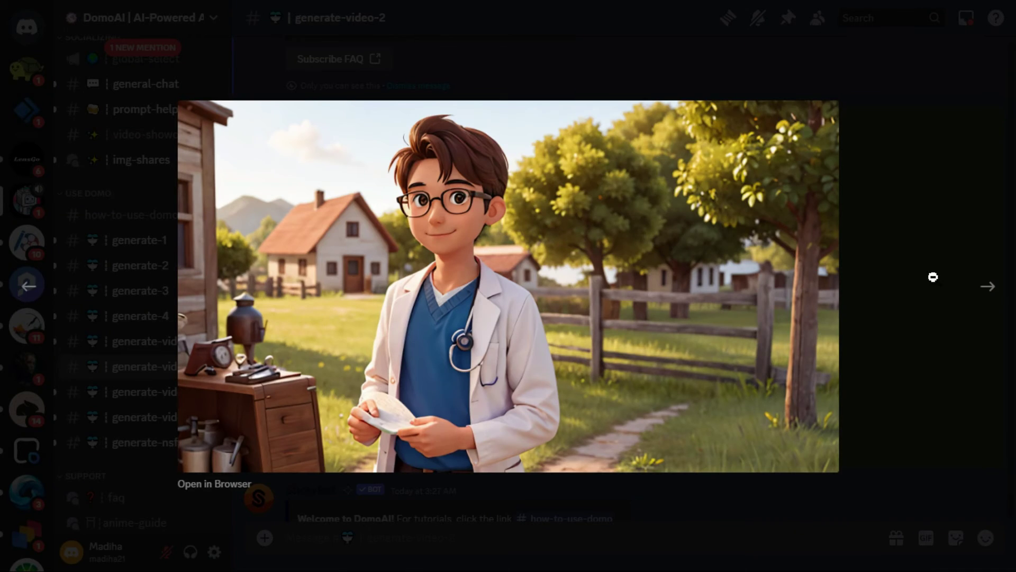
click(933, 277)
click(417, 238)
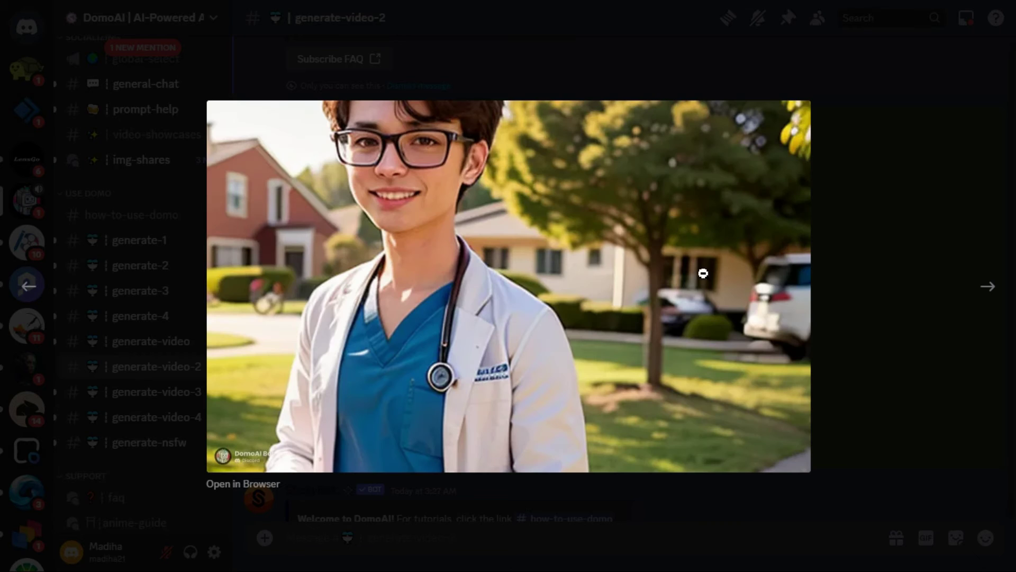
click(887, 297)
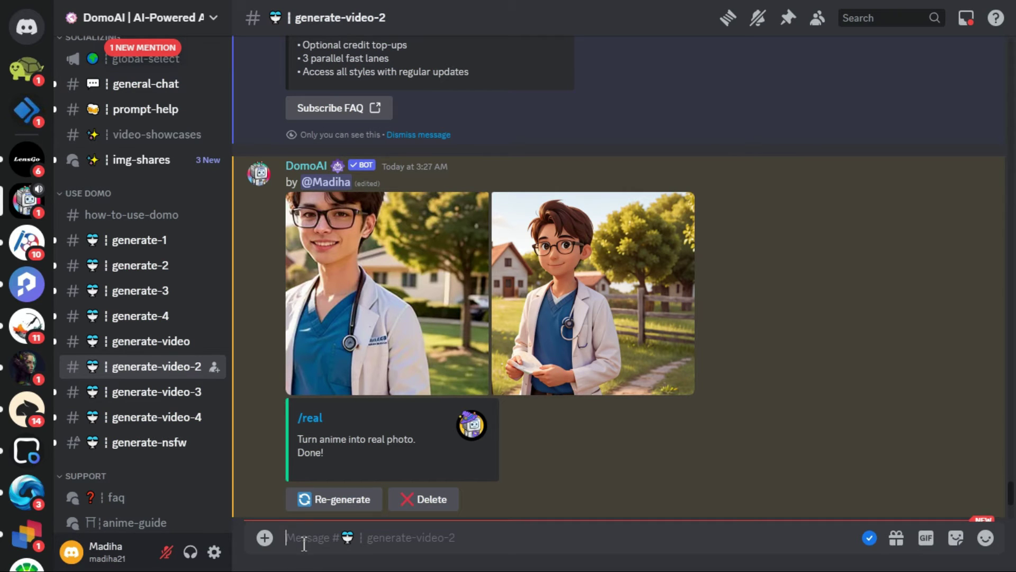
Send an /animate request with the winter-window image 3.jpg attached
text(/an)
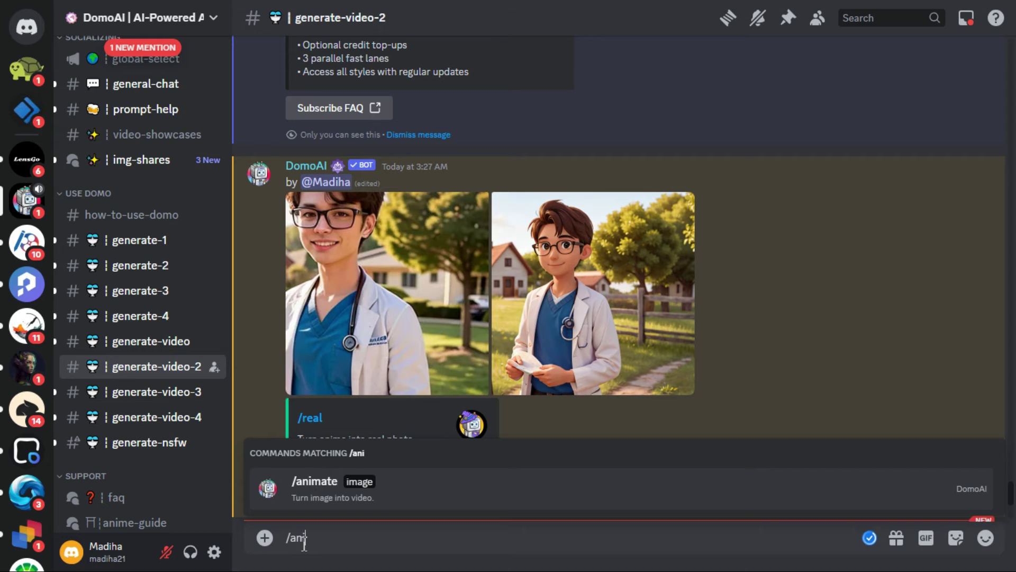
text(i)
click(329, 498)
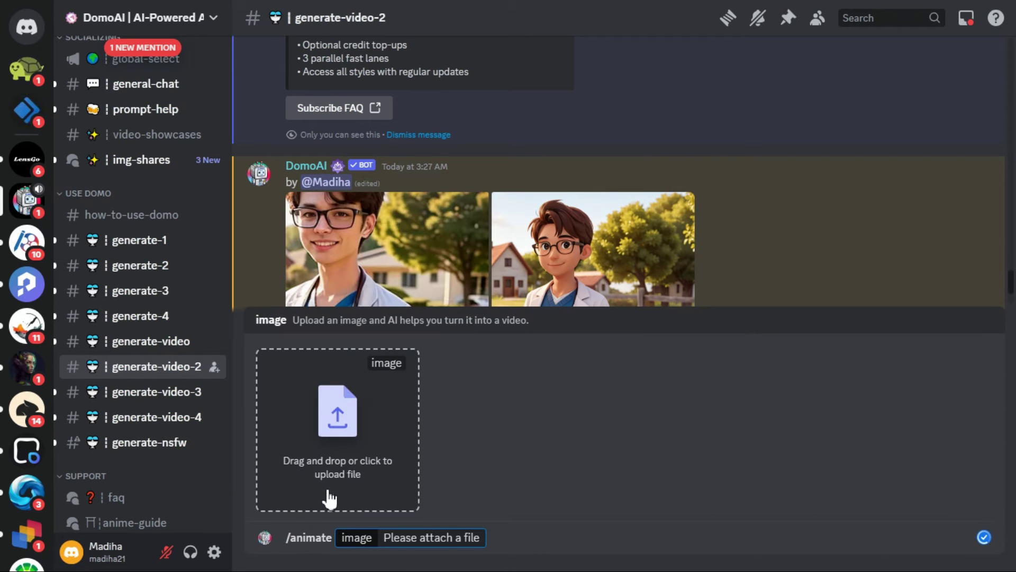
click(336, 429)
click(433, 171)
double_click(433, 170)
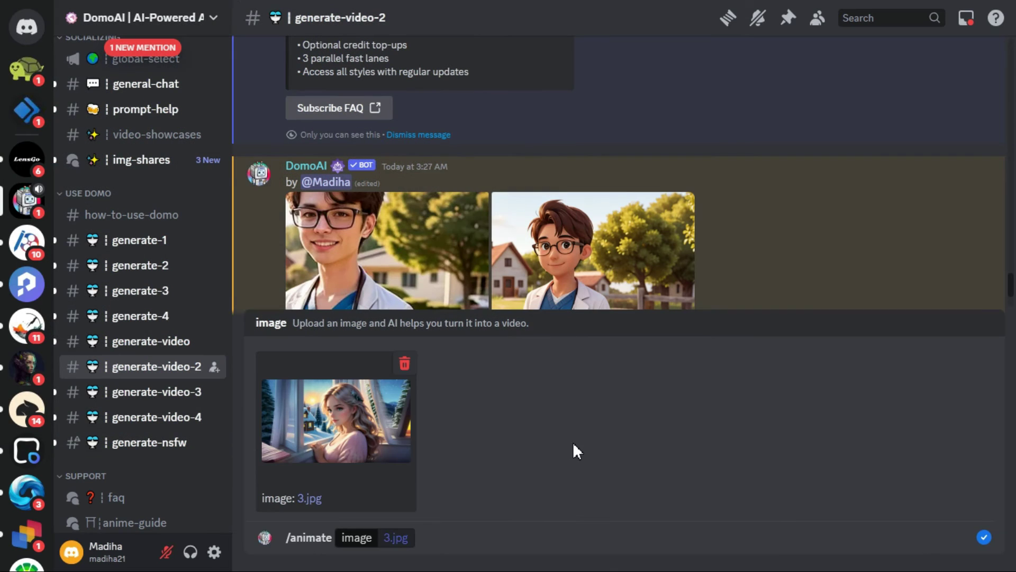
click(431, 541)
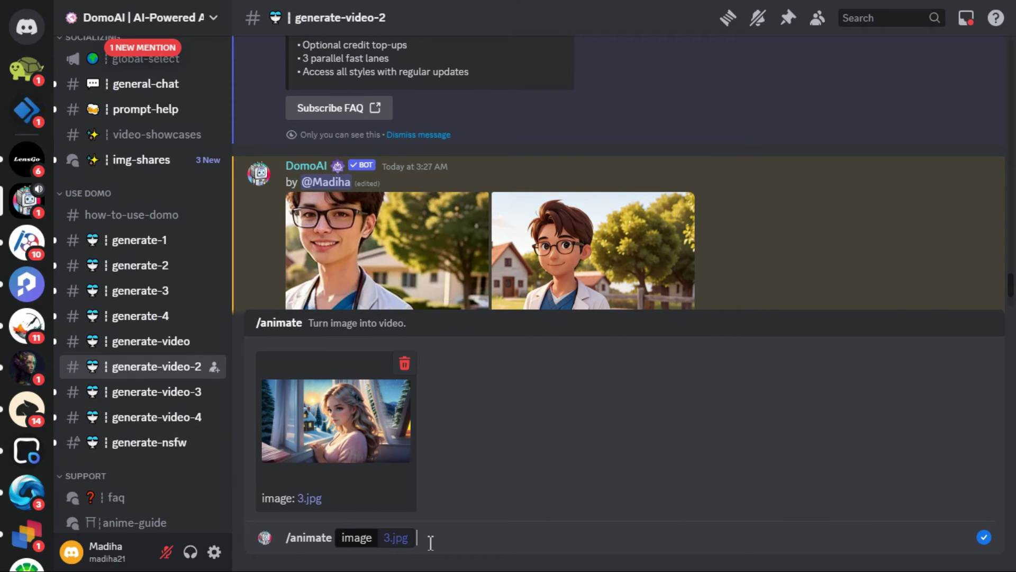
key(Return)
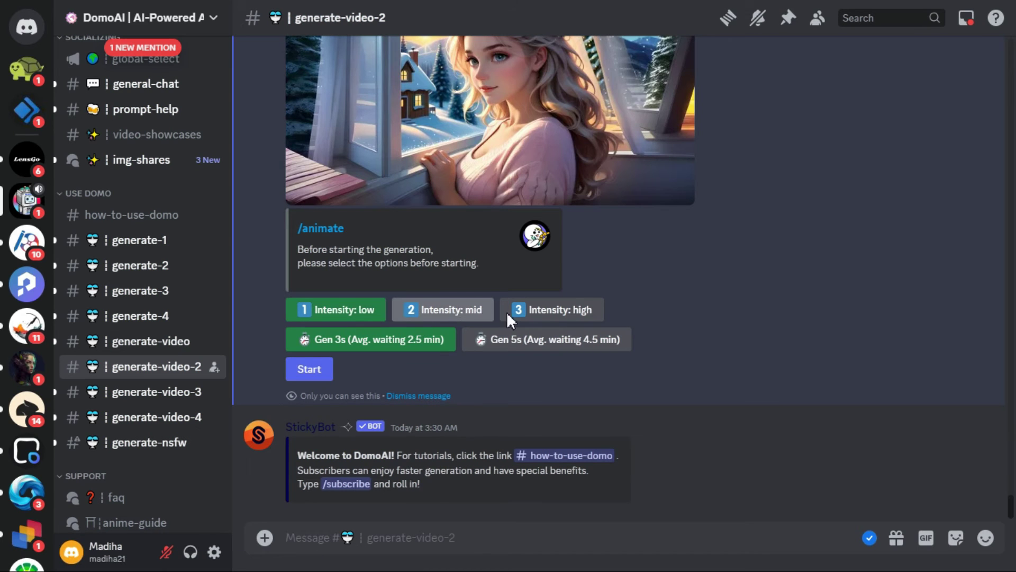
Generate a high-intensity 5-second video, view the original enlarged, then play the result
click(558, 312)
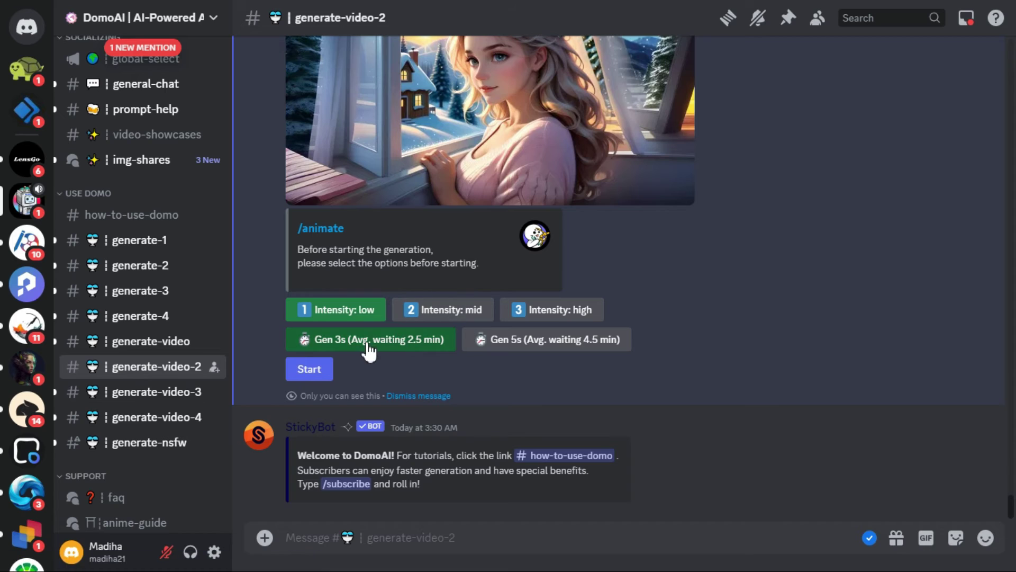
click(529, 346)
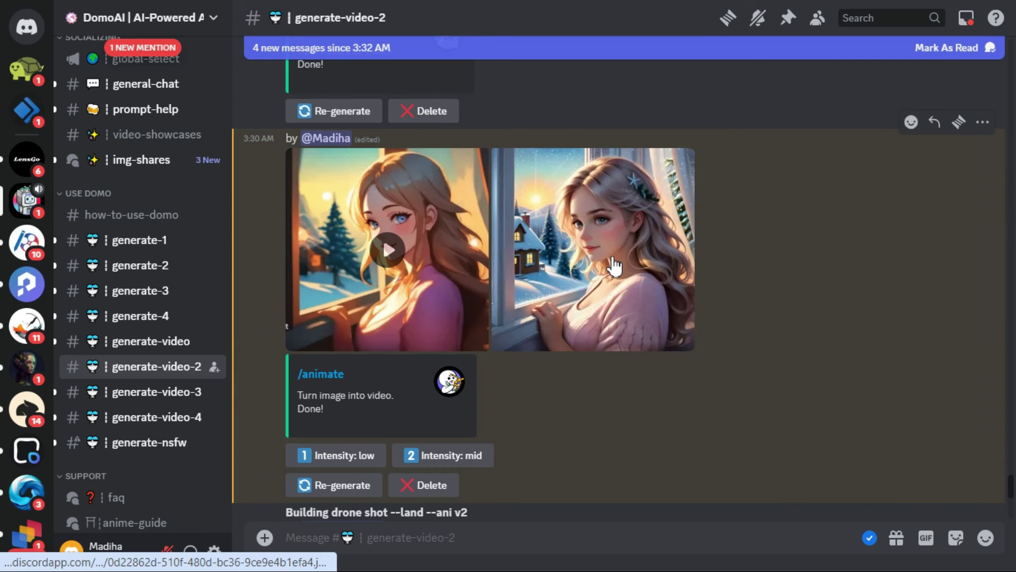
click(612, 258)
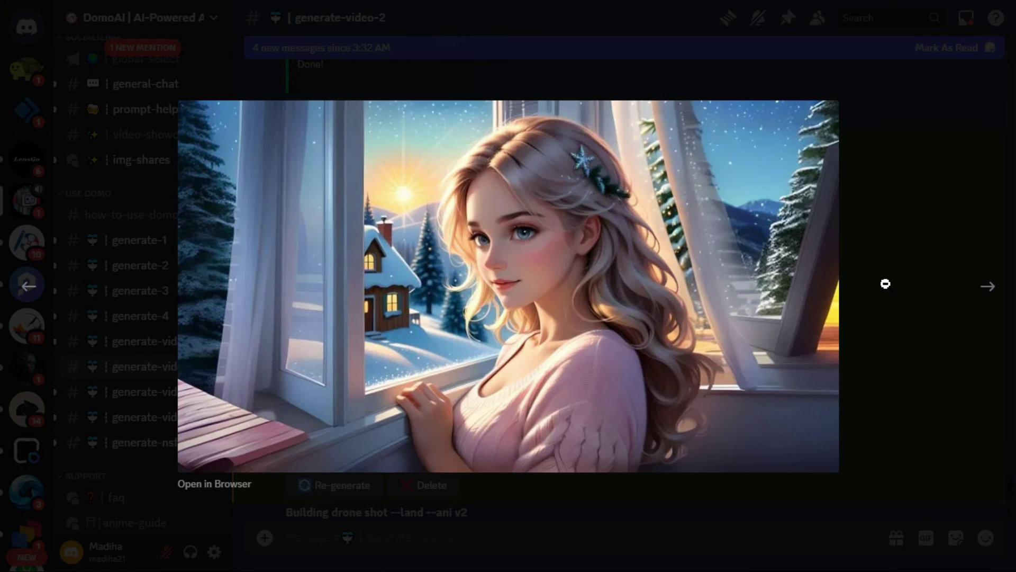
click(888, 282)
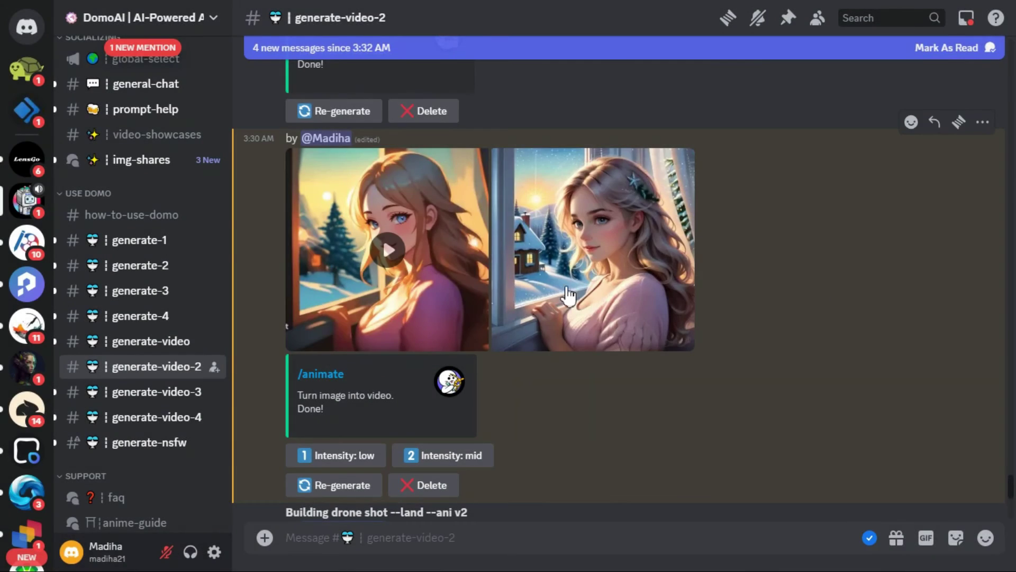
click(395, 249)
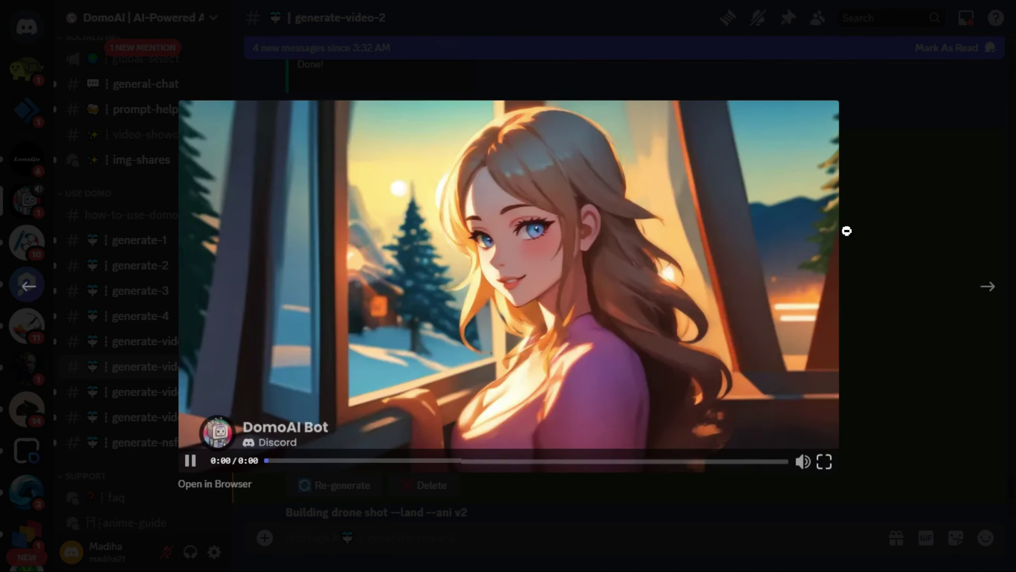